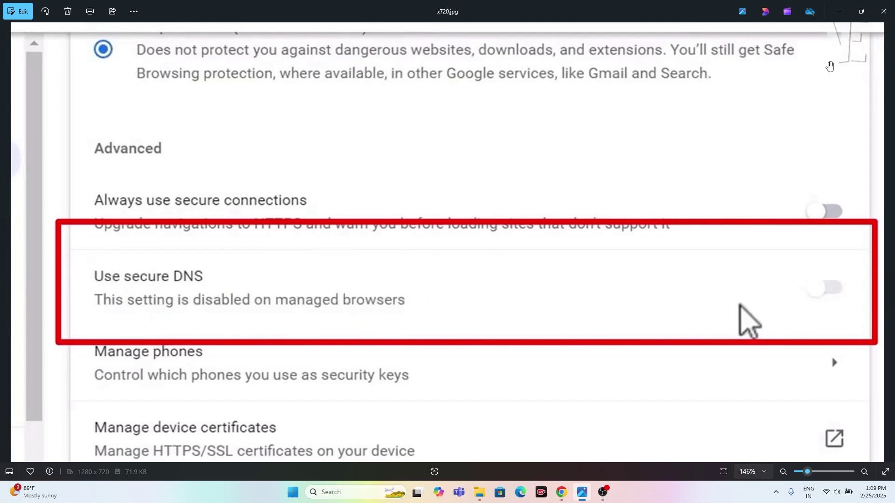
Close the x720.jpg screenshot in Photos and the Downloads folder window.
click(839, 11)
click(563, 10)
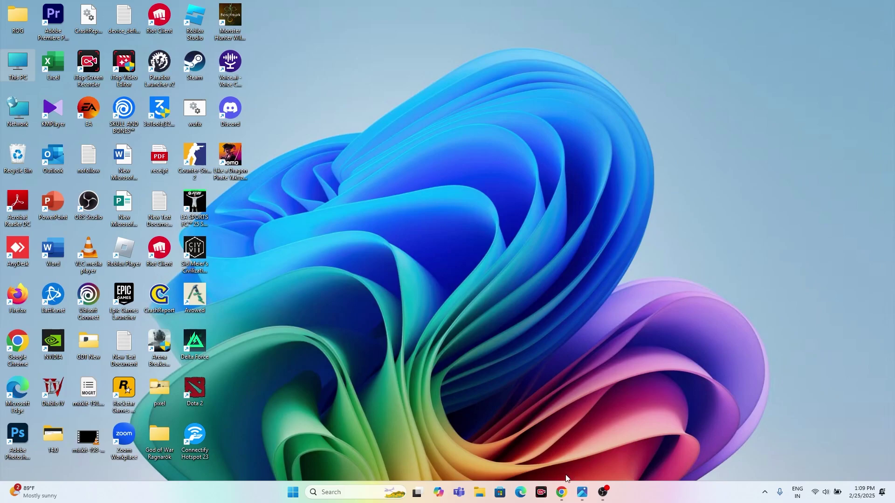
Briefly open and close Chrome, then launch Registry Editor from a 'reg' search and maximize it.
double_click(11, 347)
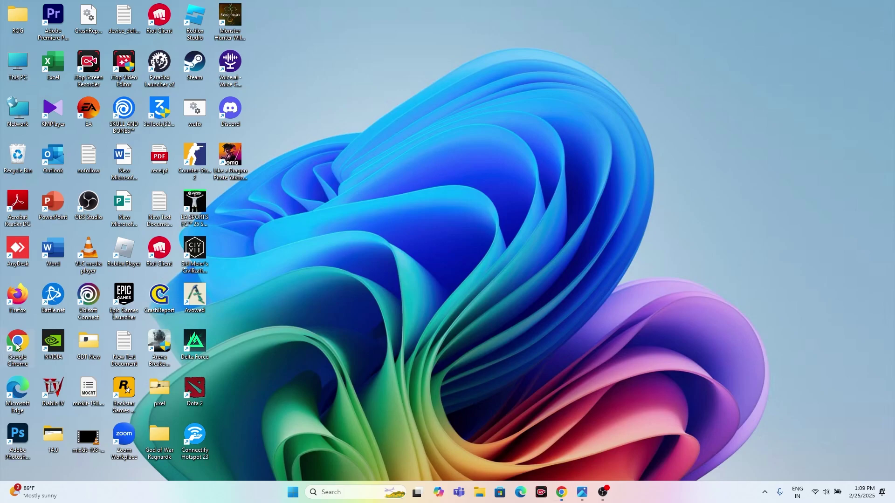
click(785, 128)
click(333, 498)
text(reg)
key(Escape)
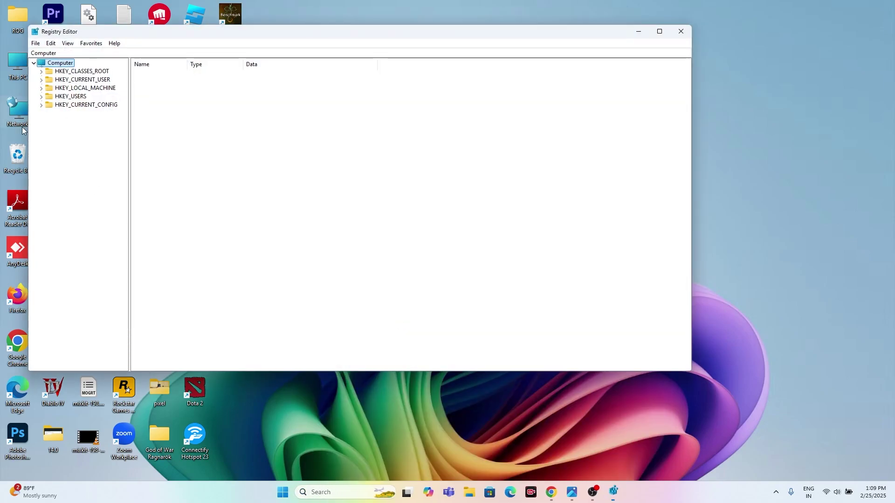
click(659, 32)
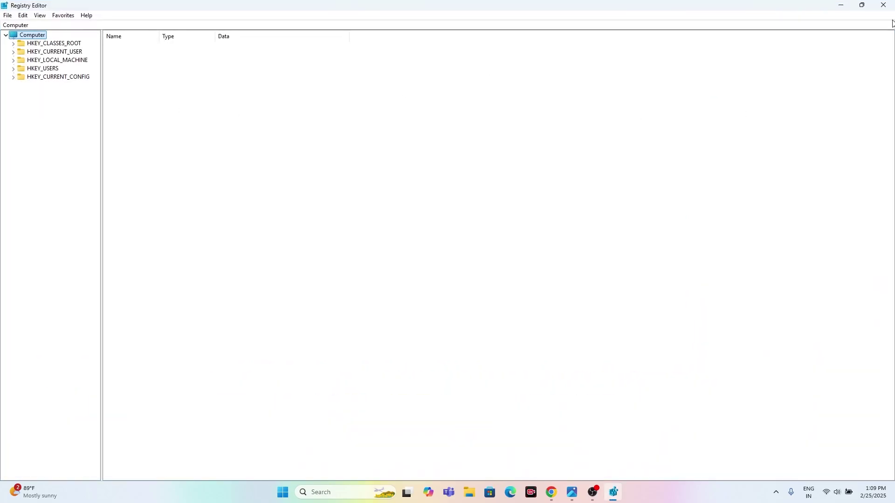
Close Registry Editor and relaunch it from a 'reg' search with Run as administrator.
click(883, 4)
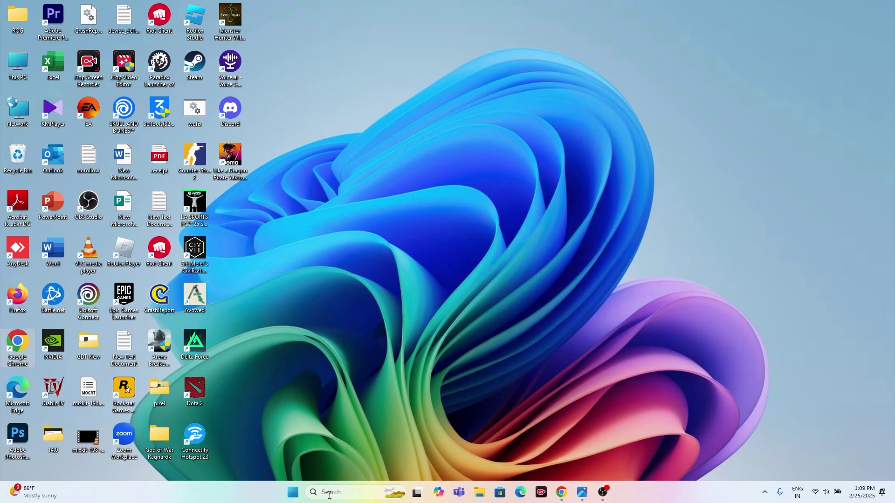
click(330, 493)
text(reg)
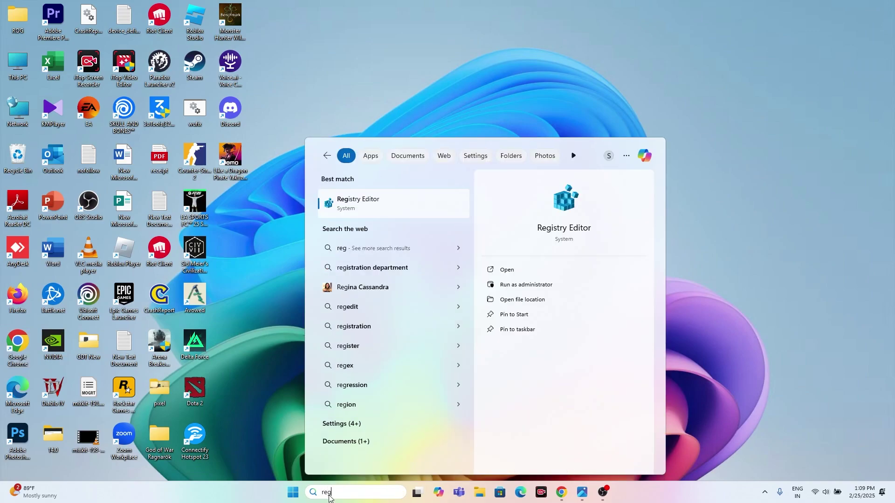
click(527, 285)
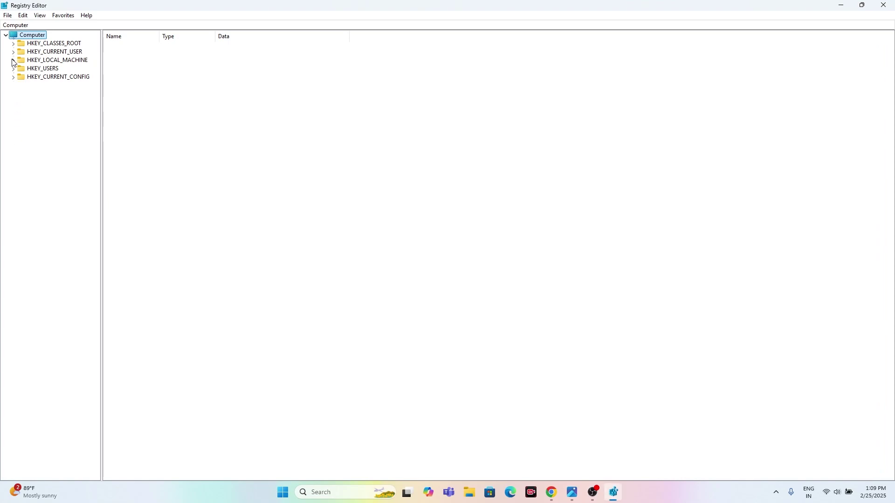
Expand HKEY_LOCAL_MACHINE > SOFTWARE > Policies > Microsoft and open the Windows key.
click(13, 60)
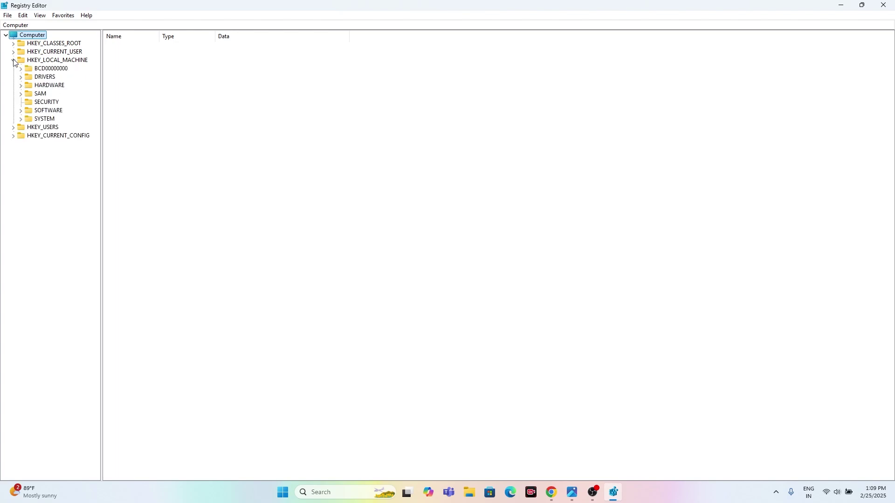
click(20, 111)
scroll(58, 122, down, 1)
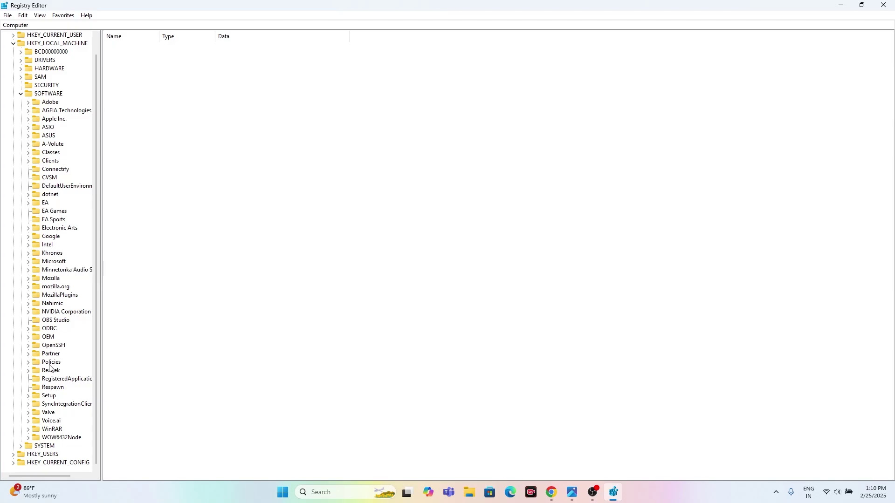
click(29, 363)
scroll(50, 299, down, 1)
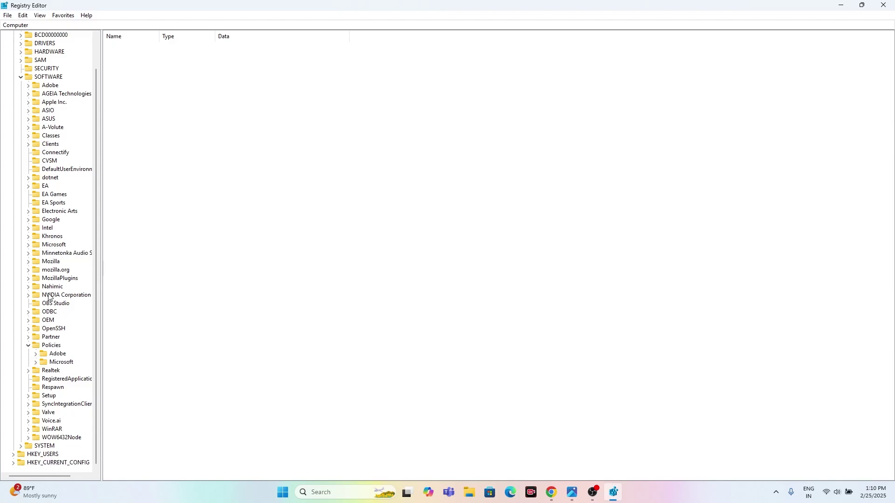
click(36, 362)
click(40, 348)
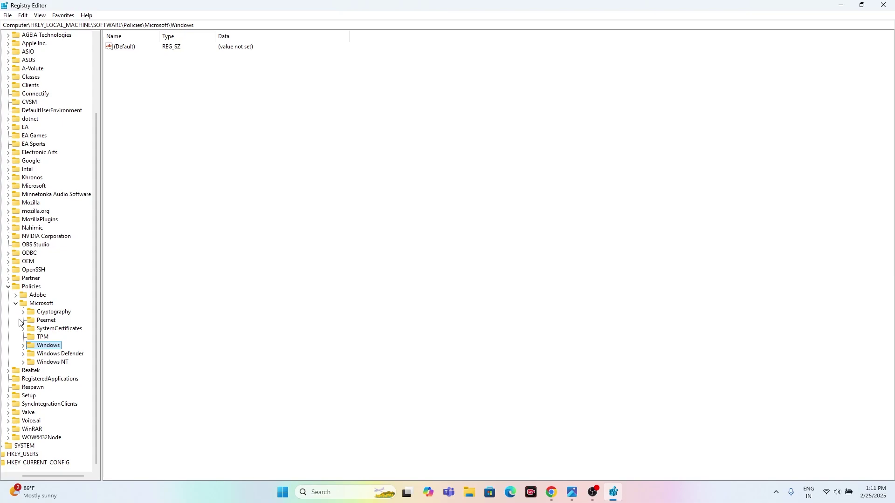
Collapse and re-expand Policies > Microsoft > Windows, then select the Bowser key.
click(16, 304)
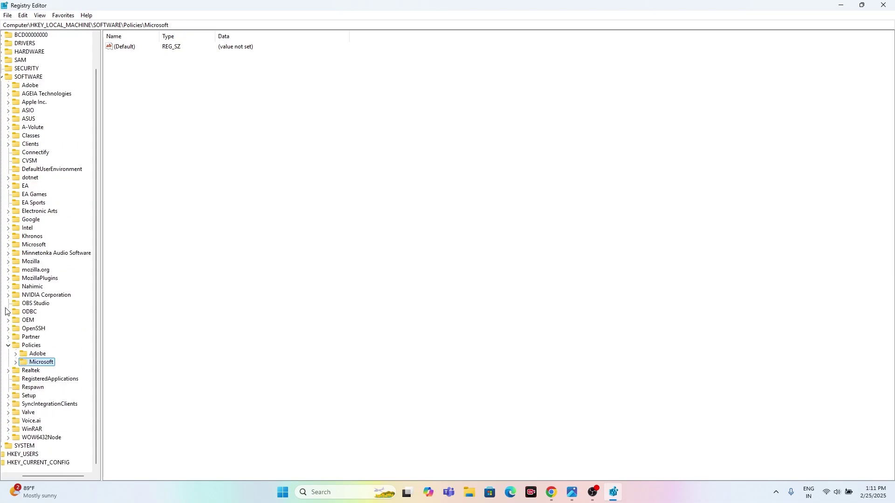
click(9, 347)
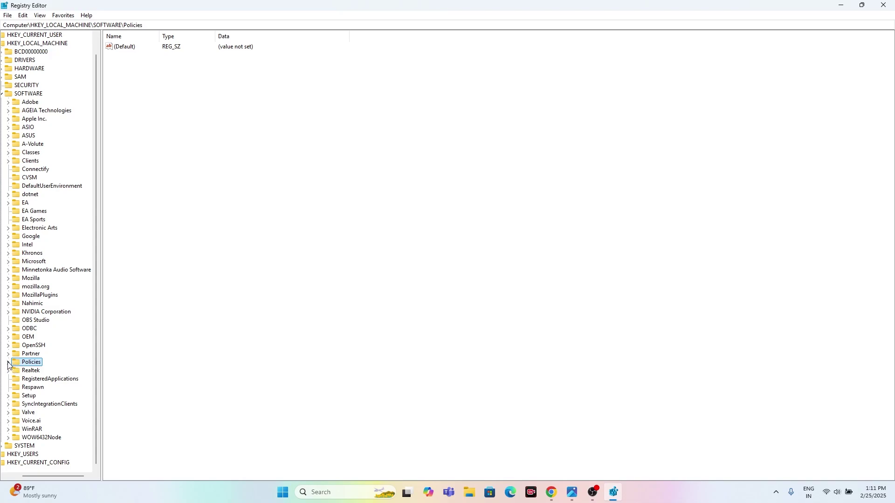
click(8, 362)
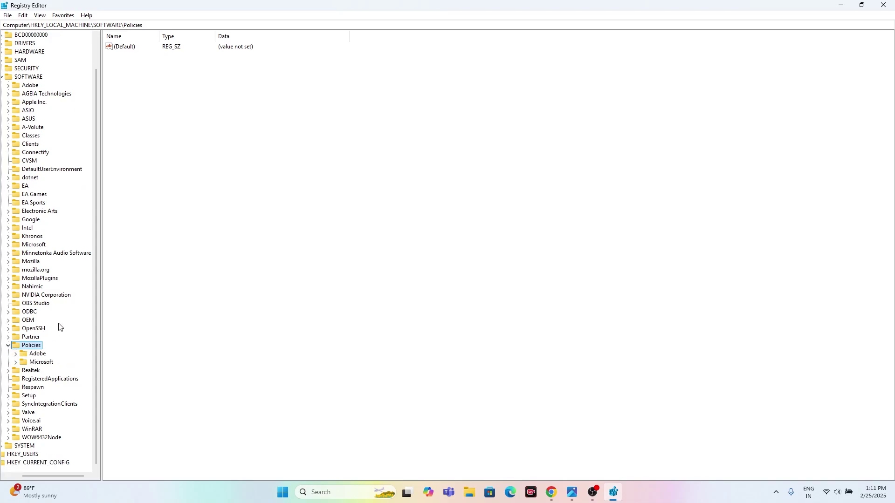
click(15, 363)
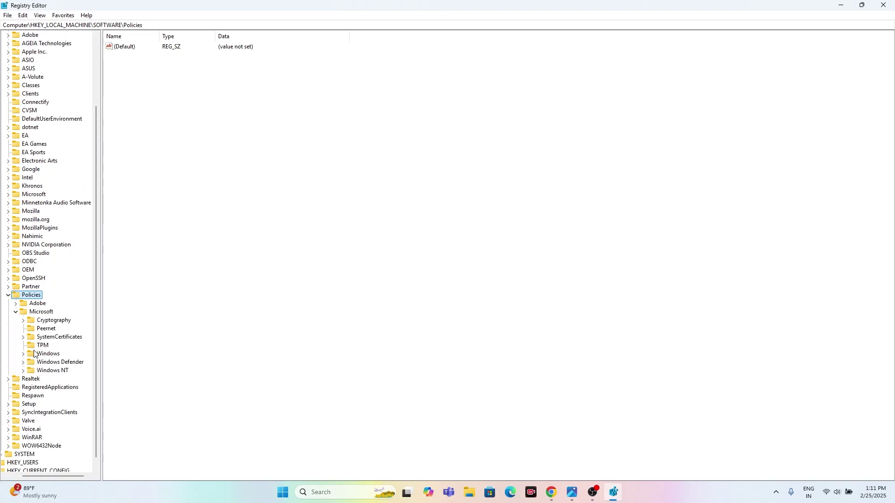
click(23, 354)
click(53, 347)
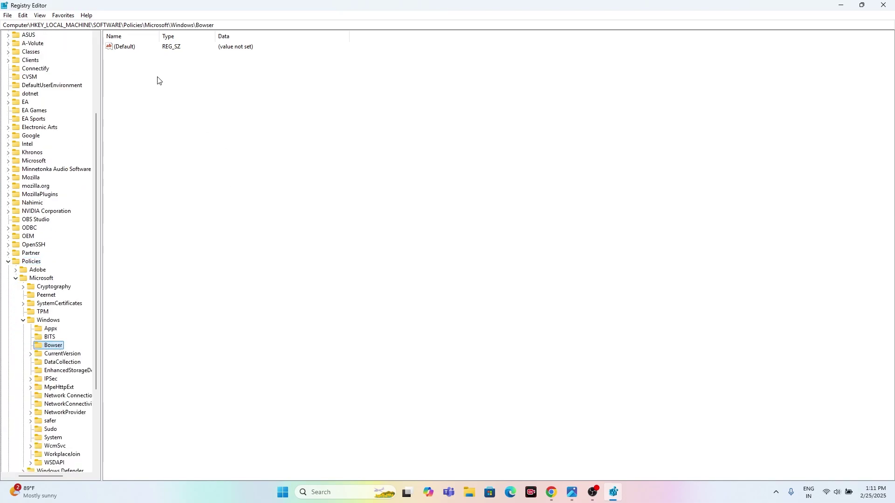
Create New Key #1 under Bowser and another New Key #1 nested inside it.
right_click(117, 74)
mouse_move(144, 76)
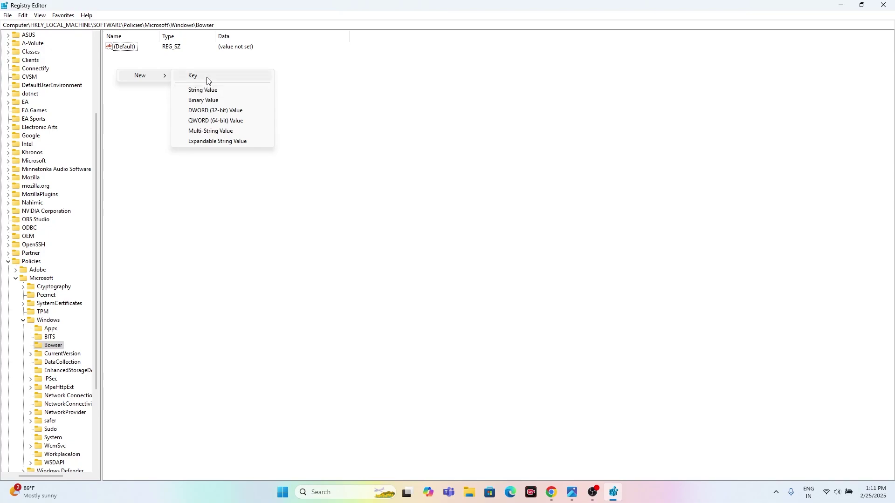
click(208, 76)
click(143, 112)
right_click(136, 88)
mouse_move(180, 91)
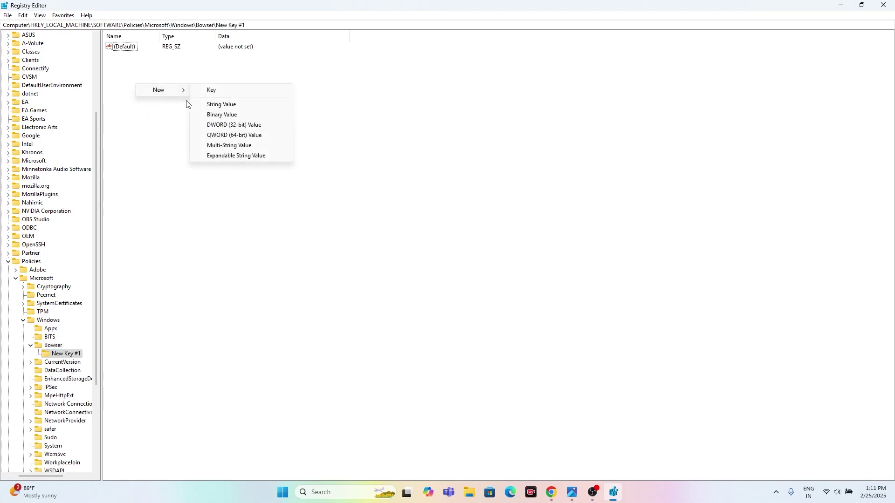
click(211, 90)
Add a New Value #1 string value in the nested key, delete it, and close Registry Editor.
right_click(181, 78)
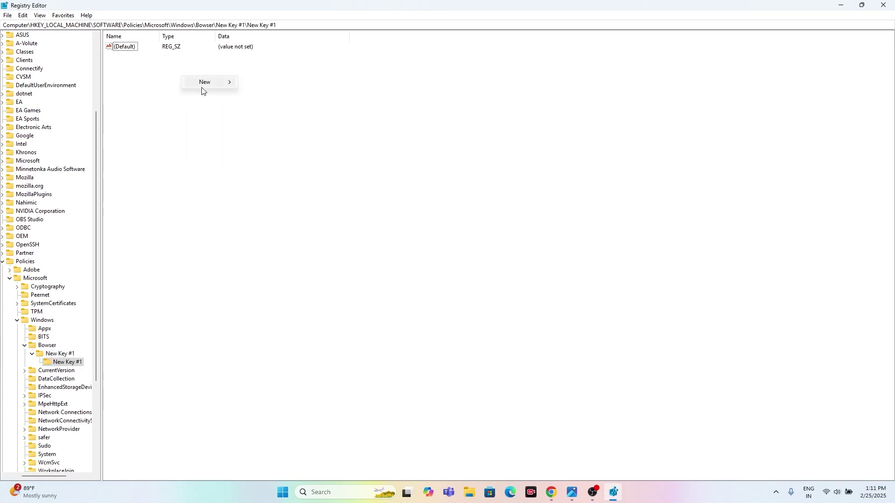
mouse_move(206, 84)
click(267, 96)
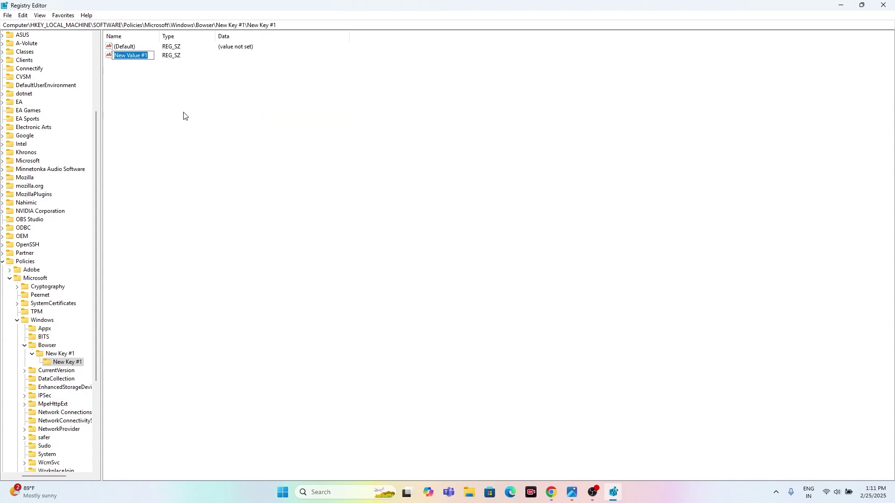
click(149, 78)
click(142, 58)
right_click(142, 58)
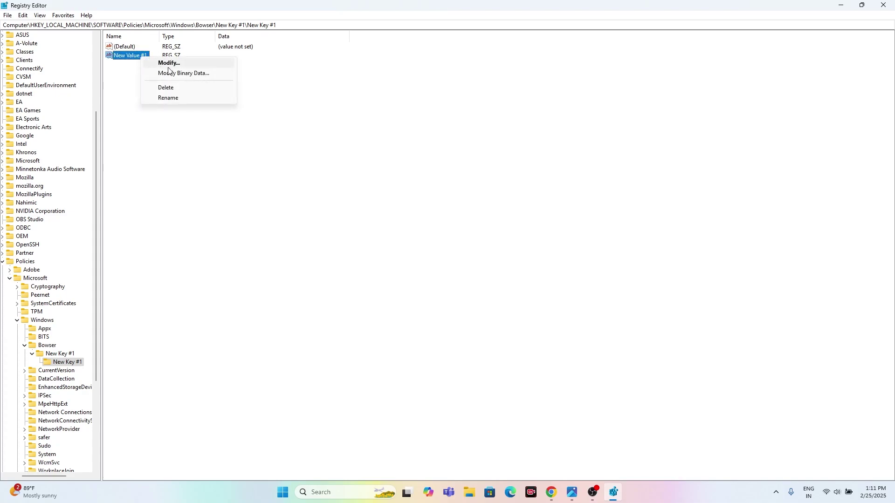
click(172, 97)
click(513, 247)
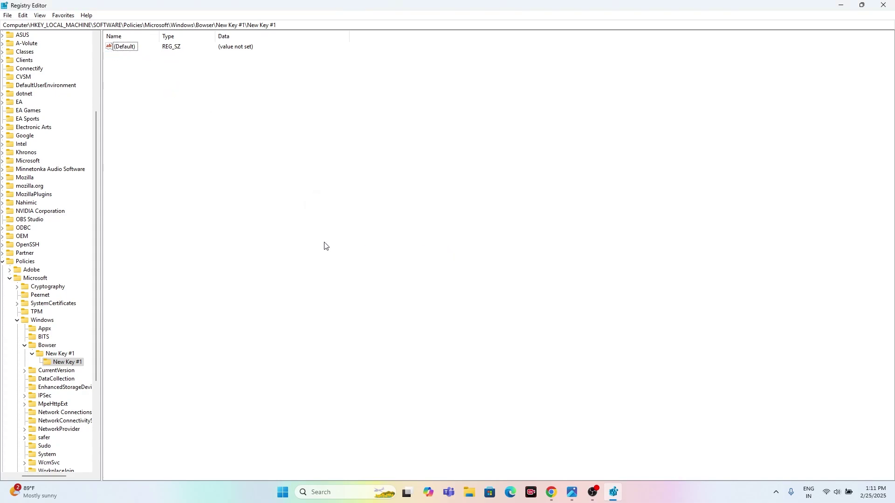
click(883, 5)
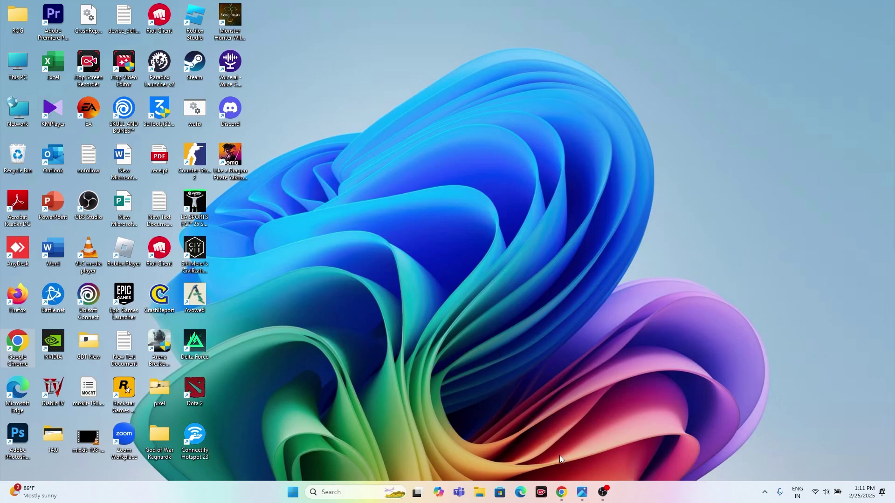
Launch Google Chrome and maximize its window.
click(335, 492)
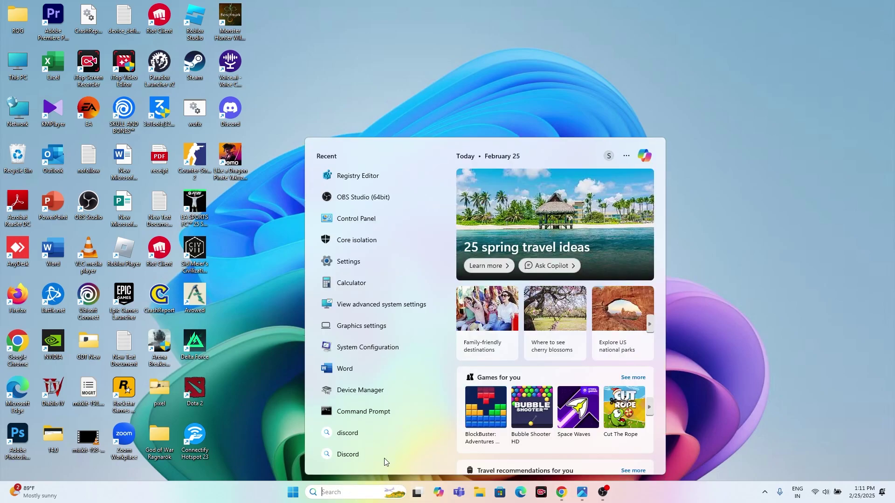
click(738, 300)
double_click(17, 344)
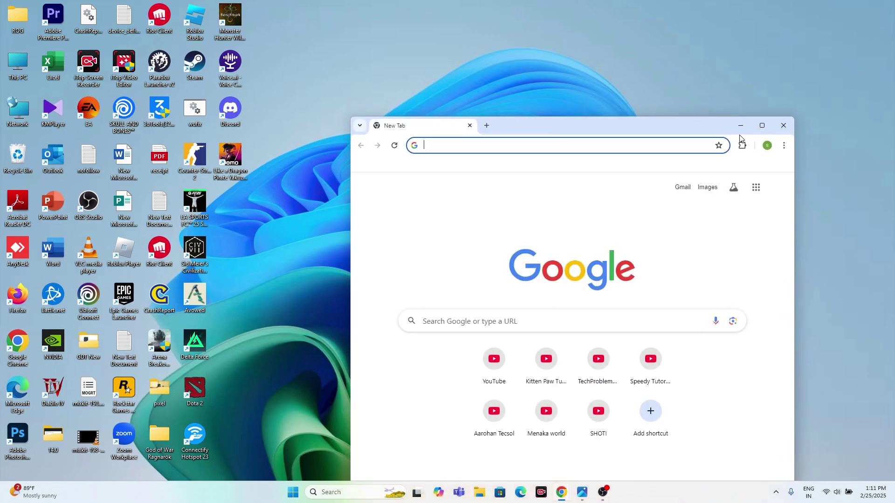
click(763, 126)
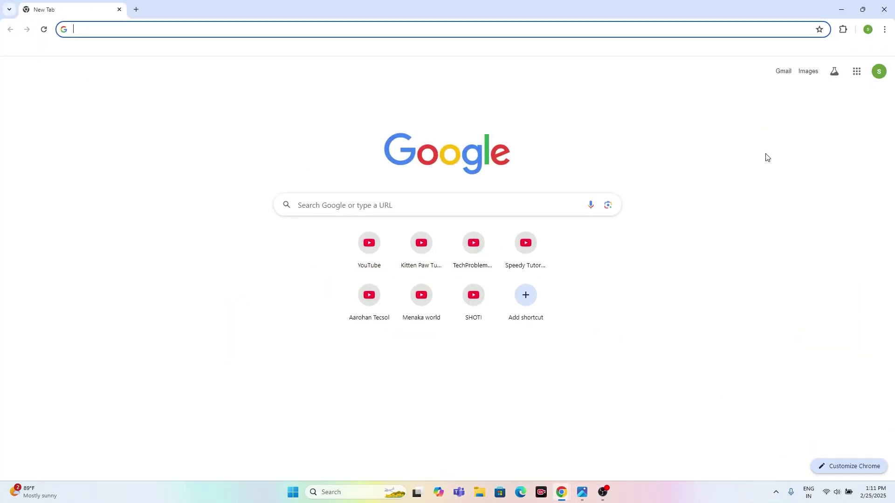
Restore Chrome's settings to their original defaults from Settings > Reset settings.
click(884, 30)
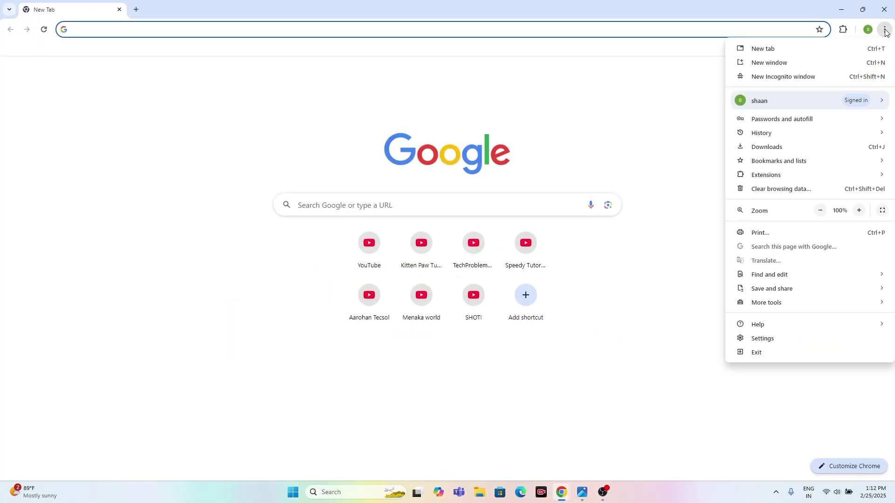
click(762, 339)
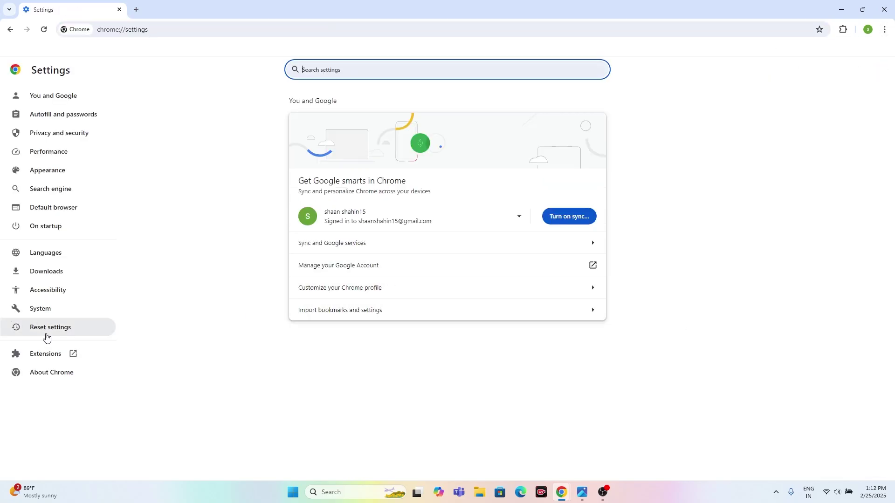
click(47, 336)
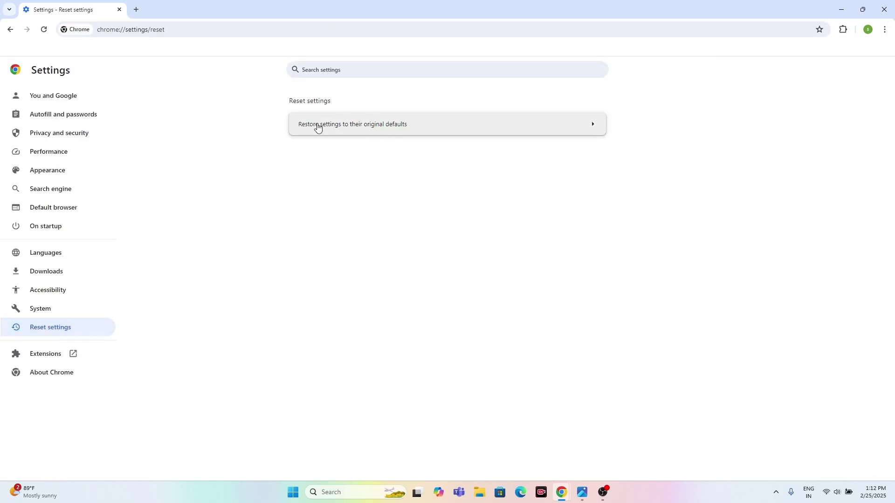
click(375, 130)
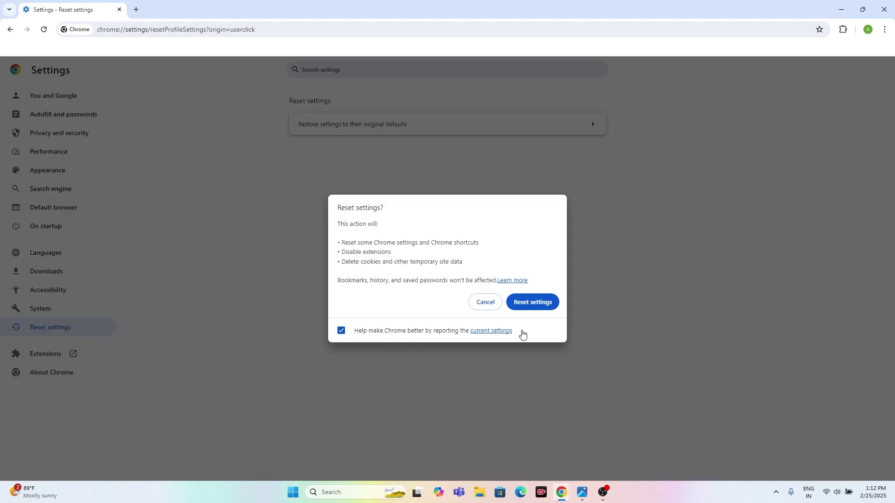
click(535, 304)
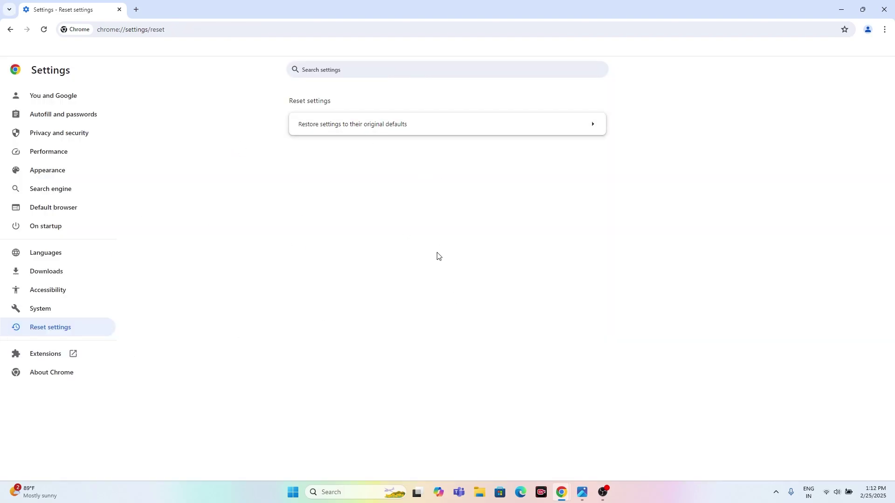
click(886, 30)
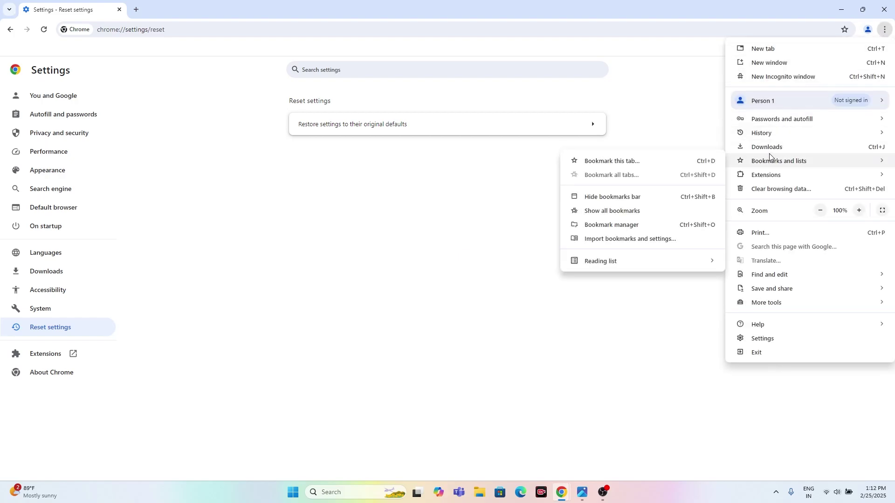
Remove the Slides app under Manage Extensions, leaving vidIQ, then close both Chrome tabs.
mouse_move(767, 175)
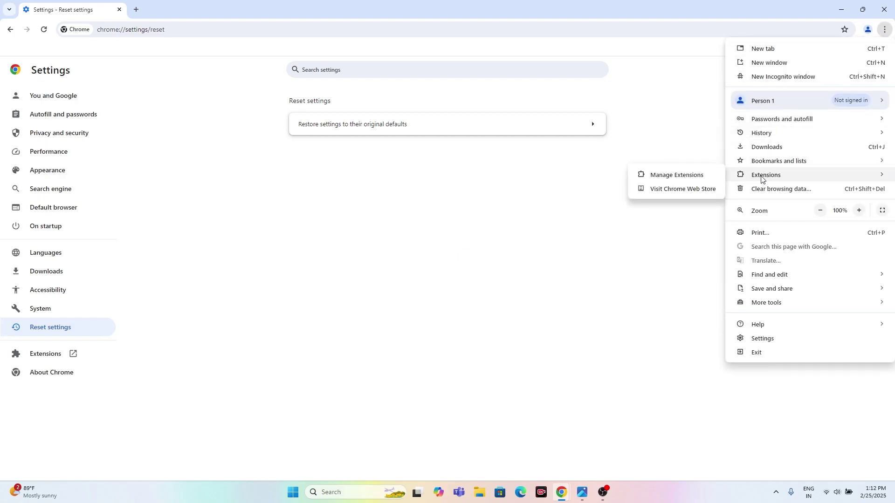
click(708, 178)
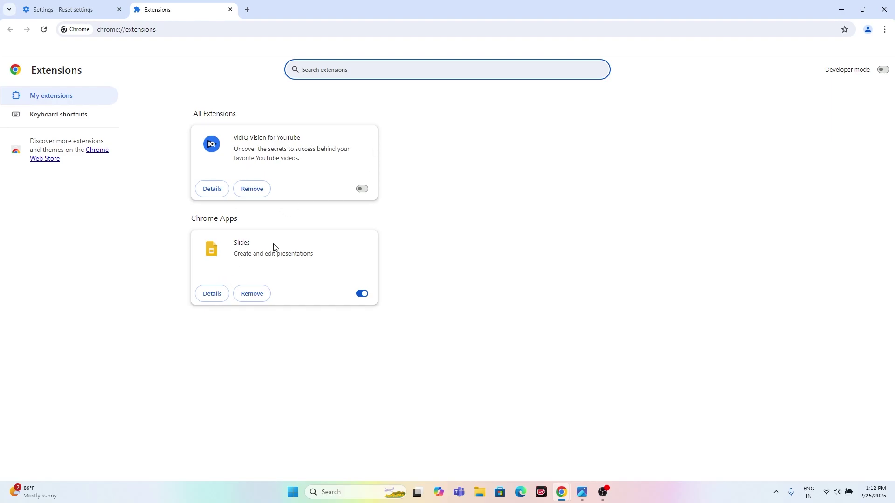
click(250, 295)
click(486, 108)
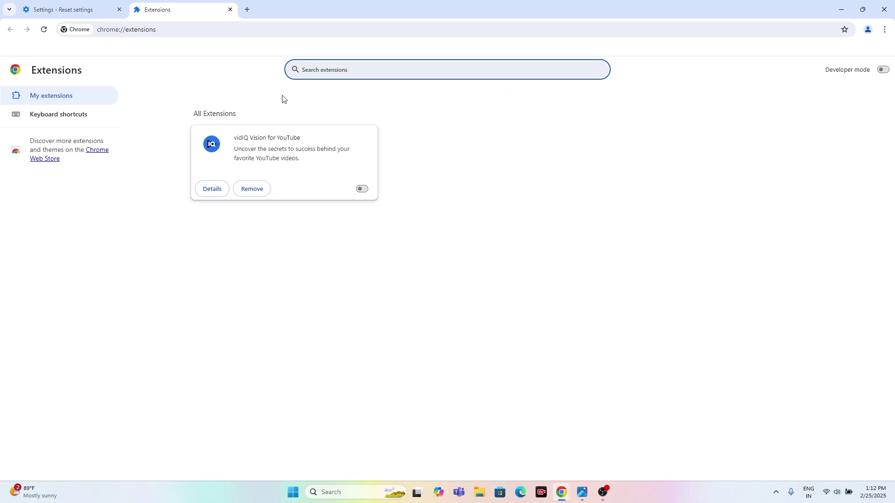
click(230, 10)
click(119, 10)
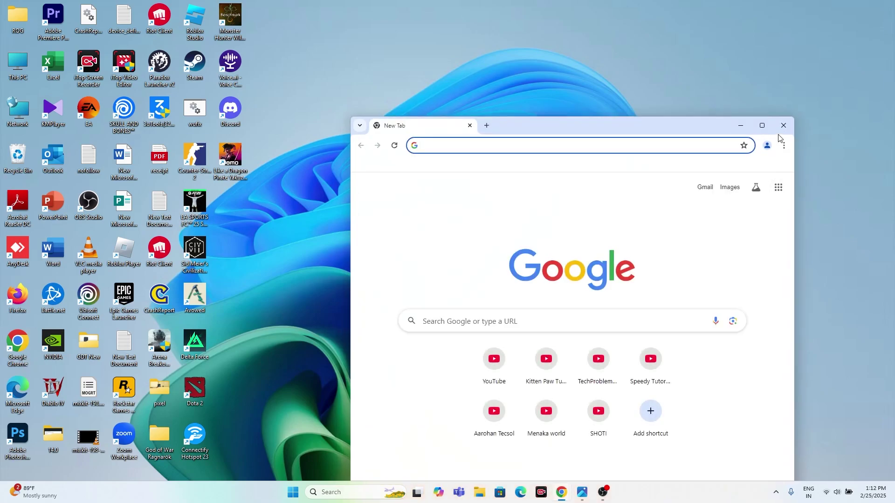
click(763, 126)
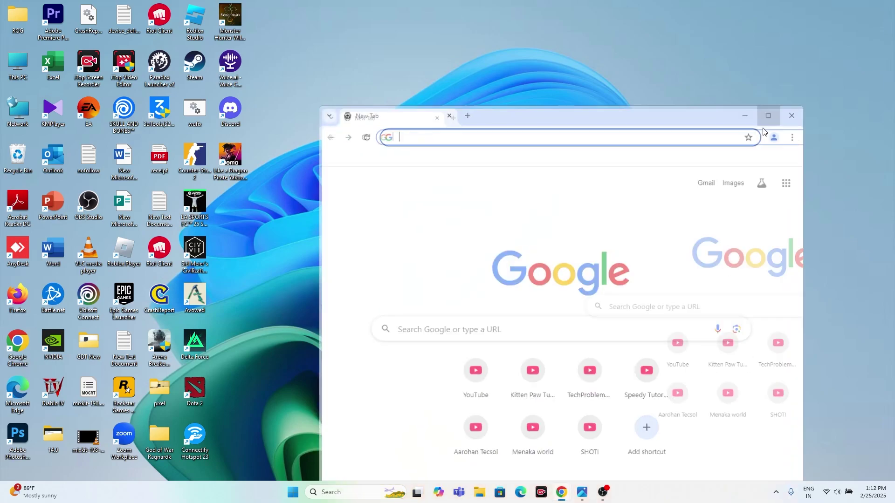
click(885, 10)
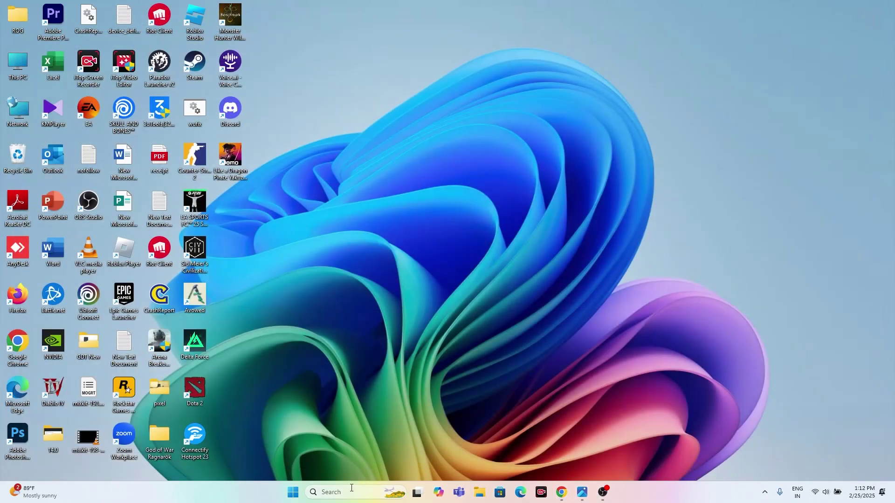
click(332, 493)
text(contr)
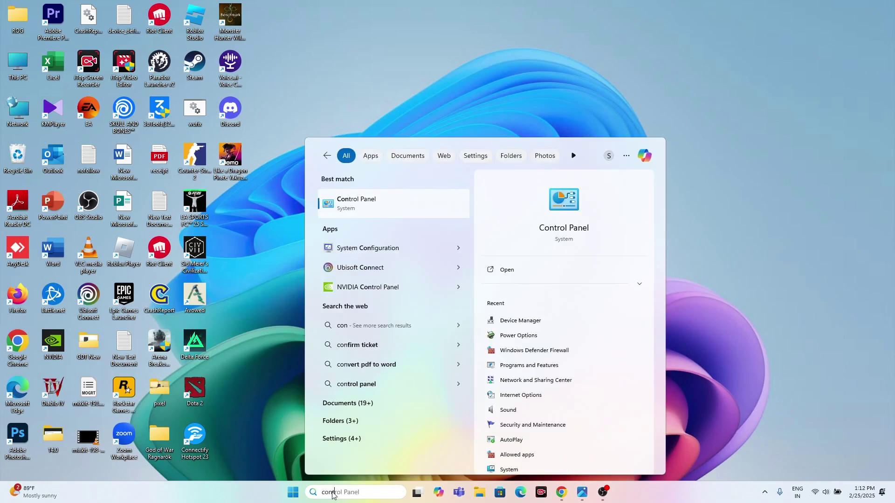
click(382, 194)
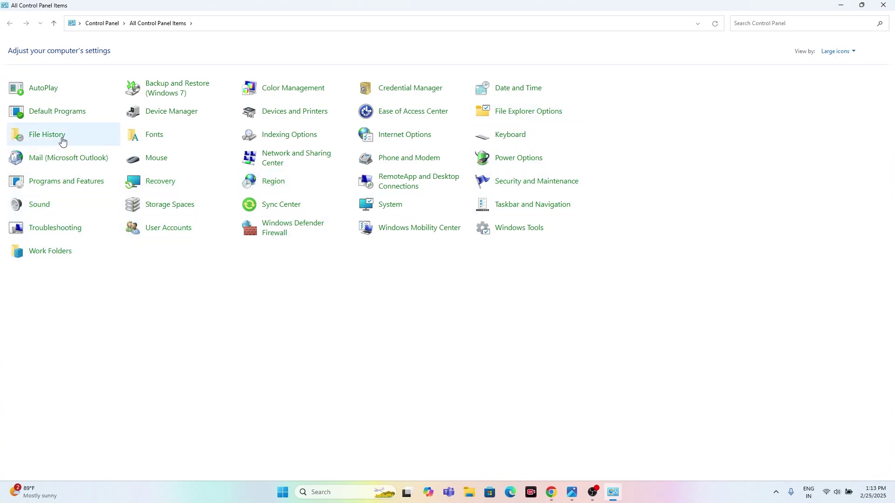
click(56, 184)
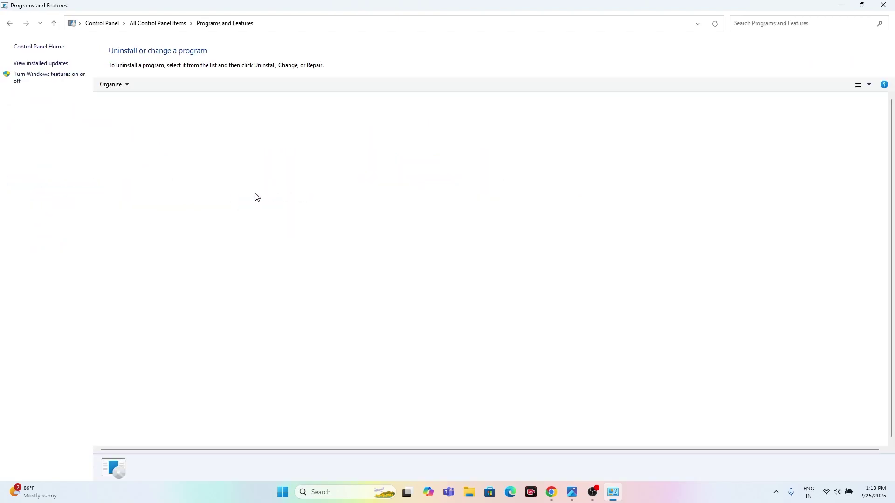
scroll(215, 211, down, 4)
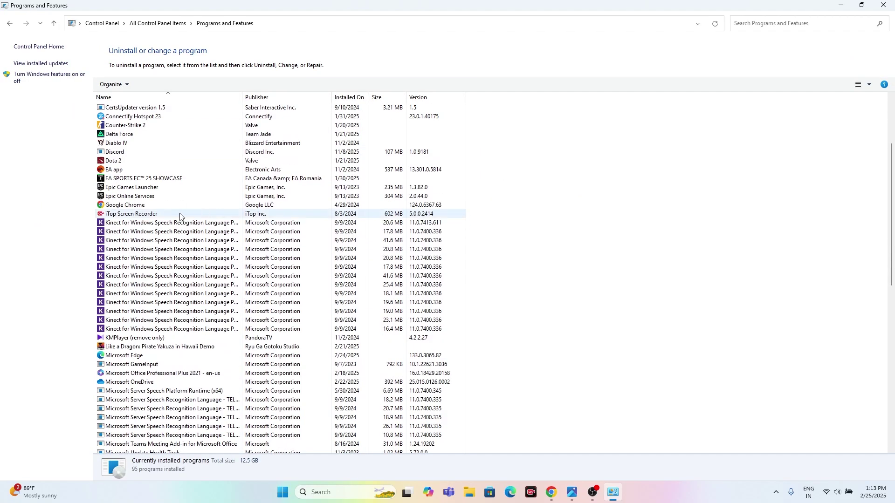
click(221, 206)
right_click(221, 209)
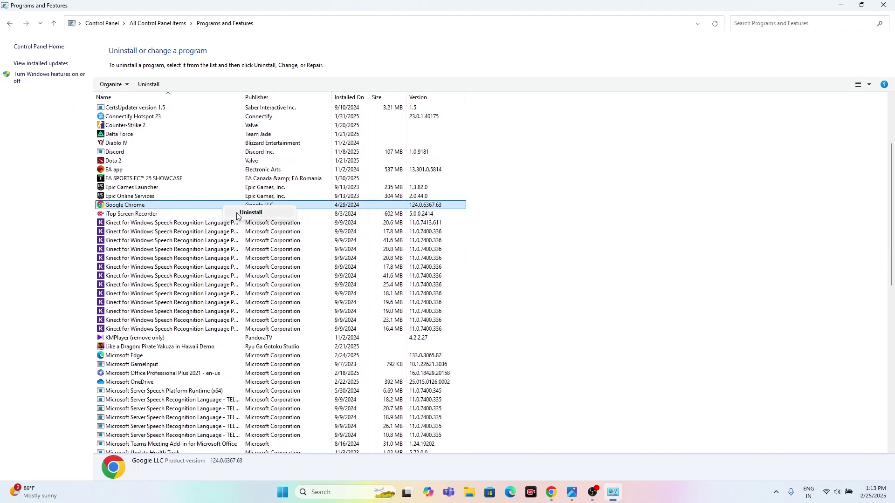
click(616, 253)
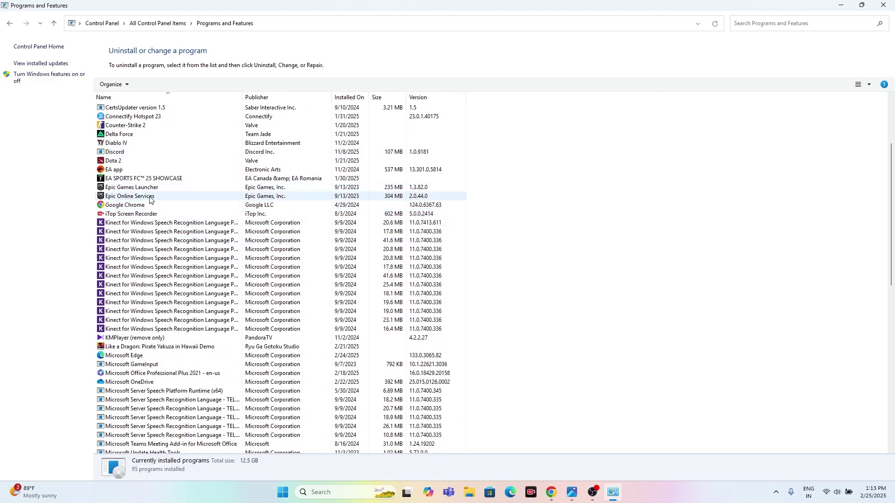
scroll(226, 224, up, 4)
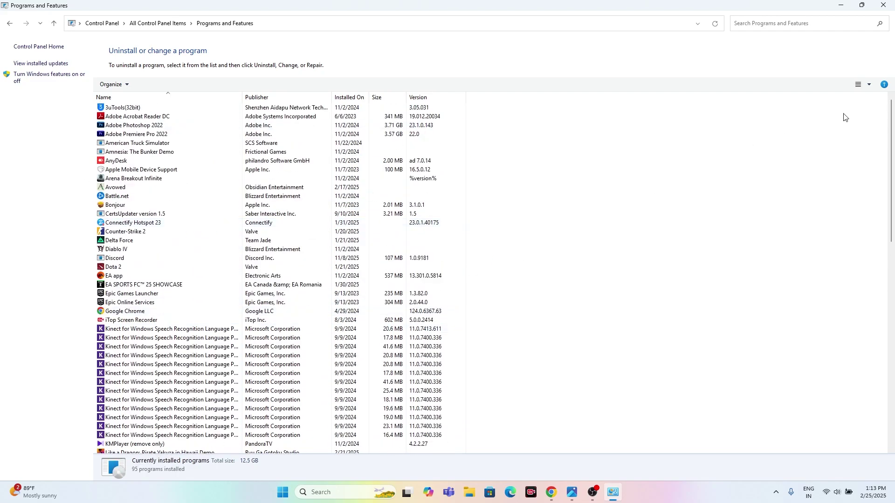
click(886, 6)
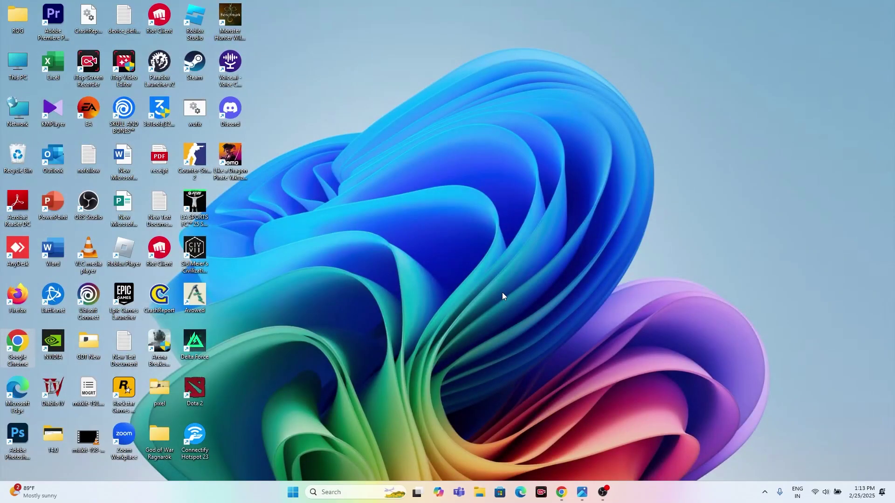
Open the x720.jpg screenshot of the greyed-out Use secure DNS setting from the taskbar.
click(583, 492)
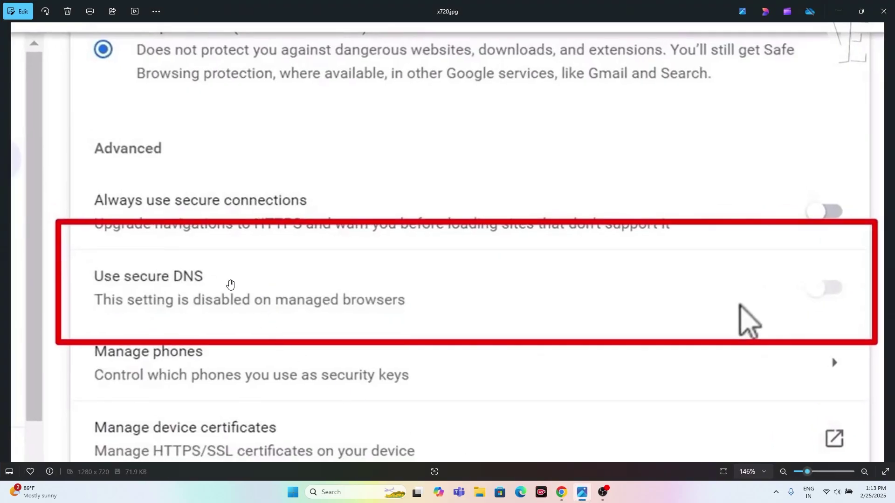